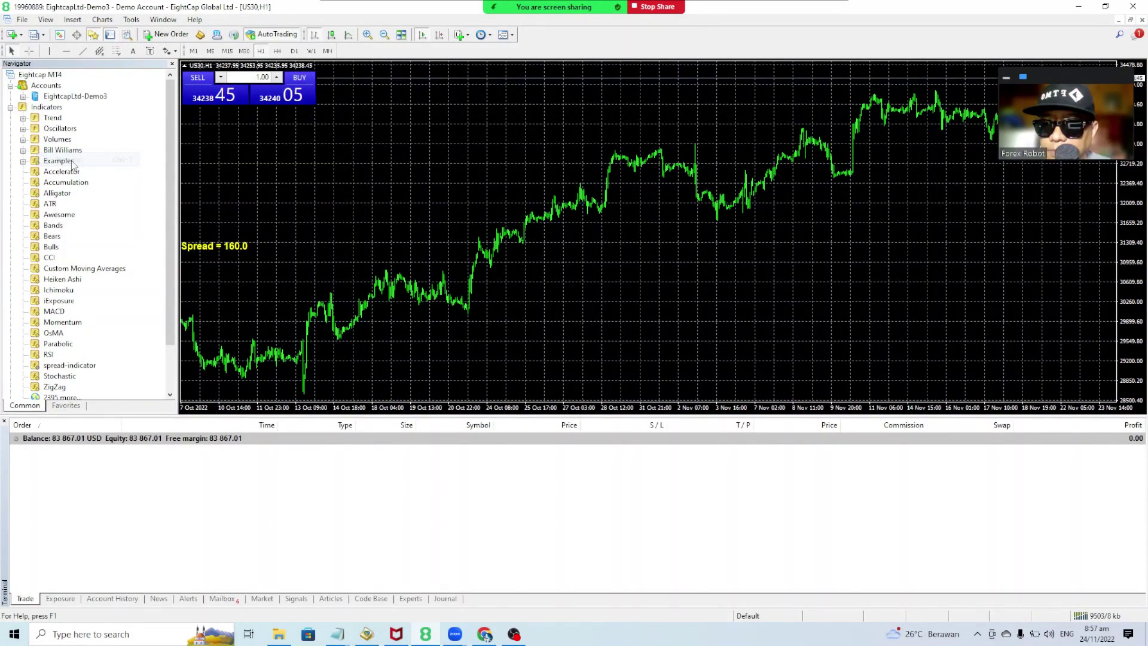
# Collapse the Navigator indicators list and switch the second US30 chart to M1
pyautogui.press('Left')
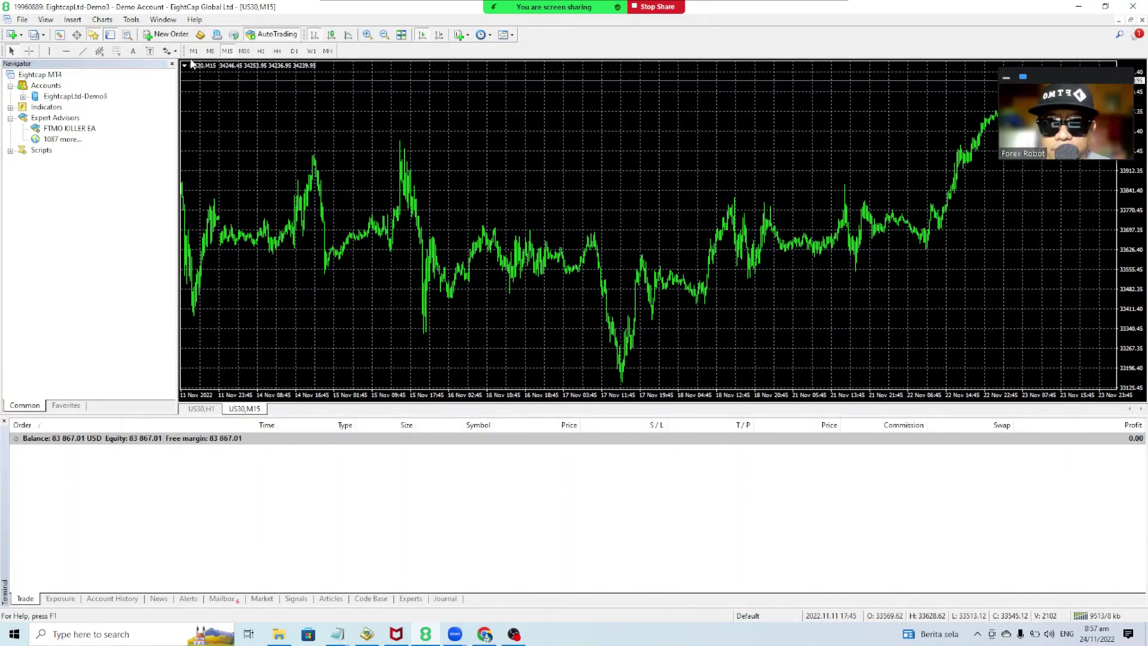
pyautogui.click(193, 51)
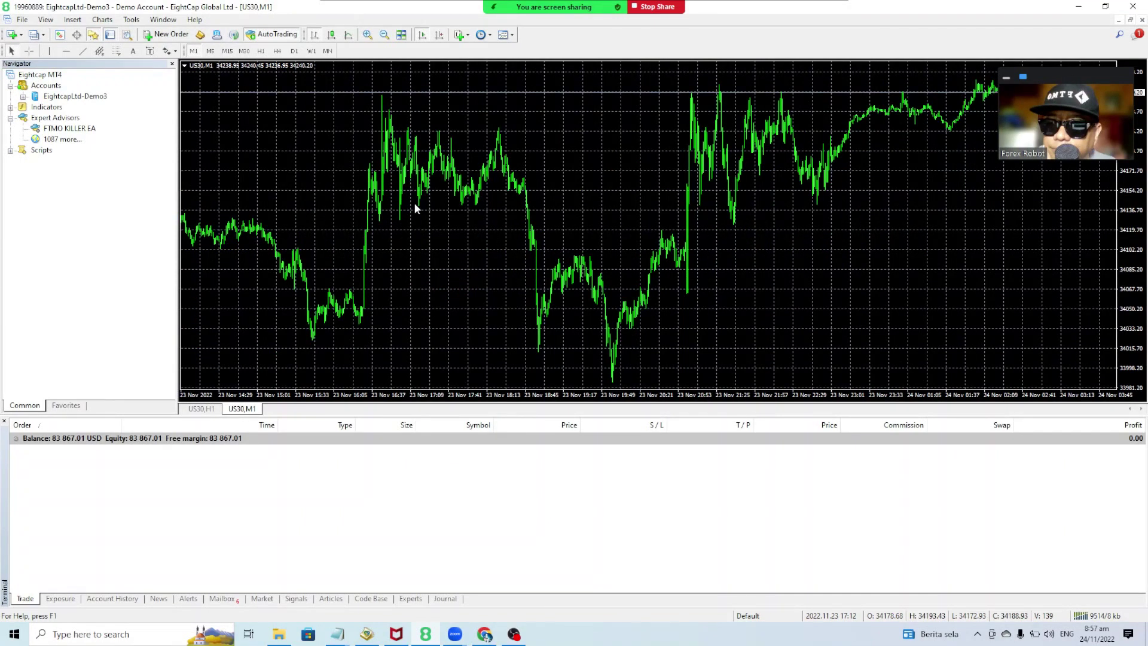
# Open the terminal's data folder from the File menu to reach MQL4 > Experts
pyautogui.click(22, 19)
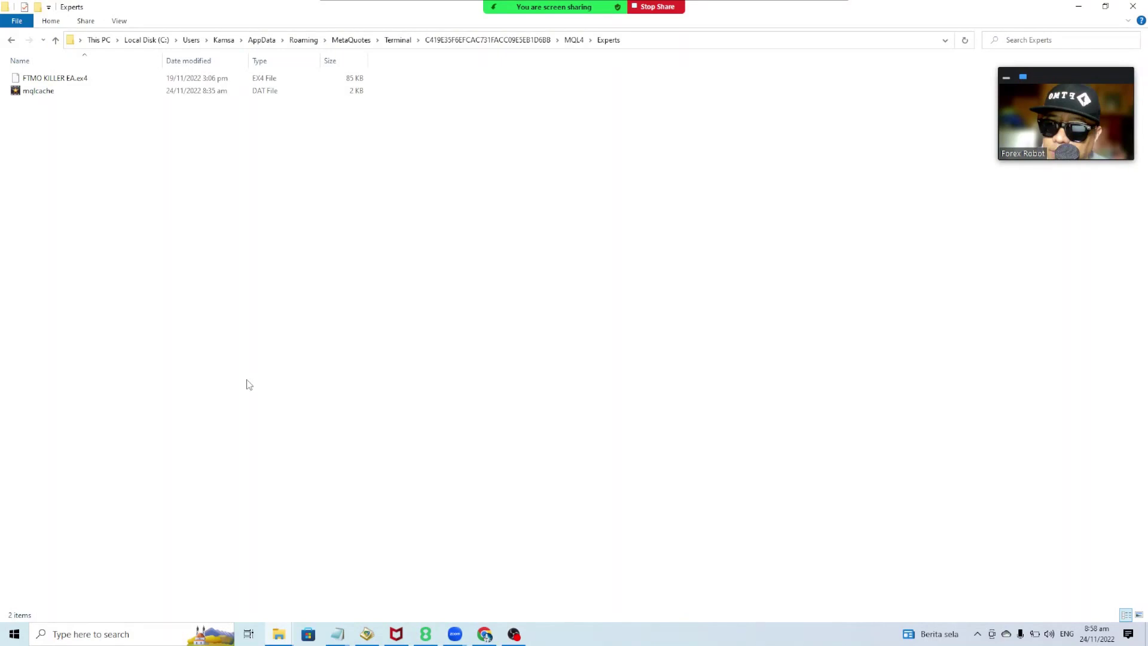
pyautogui.hotkey('alt', 'Tab')
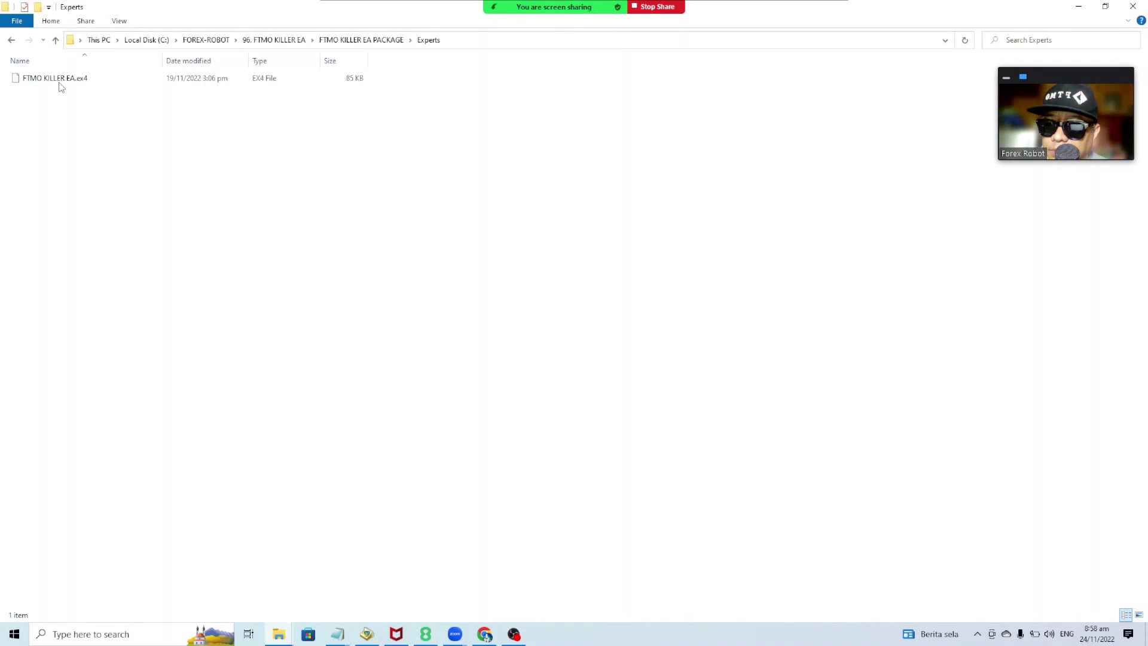
pyautogui.click(59, 81)
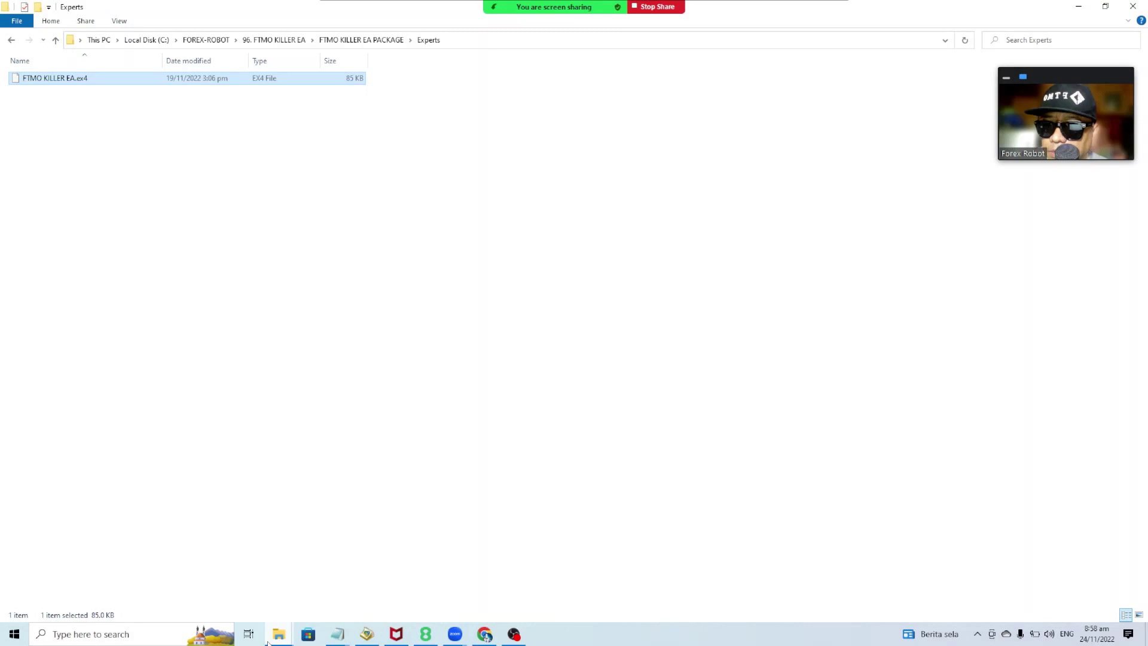
pyautogui.click(269, 643)
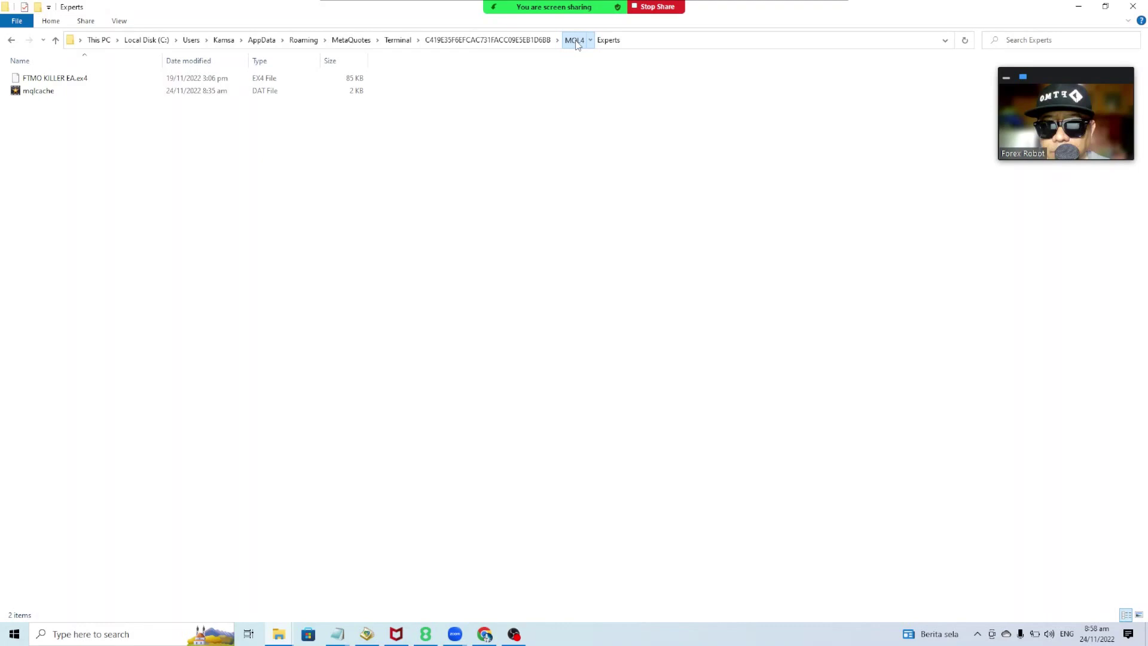
# Browse from MQL4 into the Include folder, then return to MetaTrader 4 with Alt+Tab
pyautogui.click(577, 45)
pyautogui.doubleClick(32, 116)
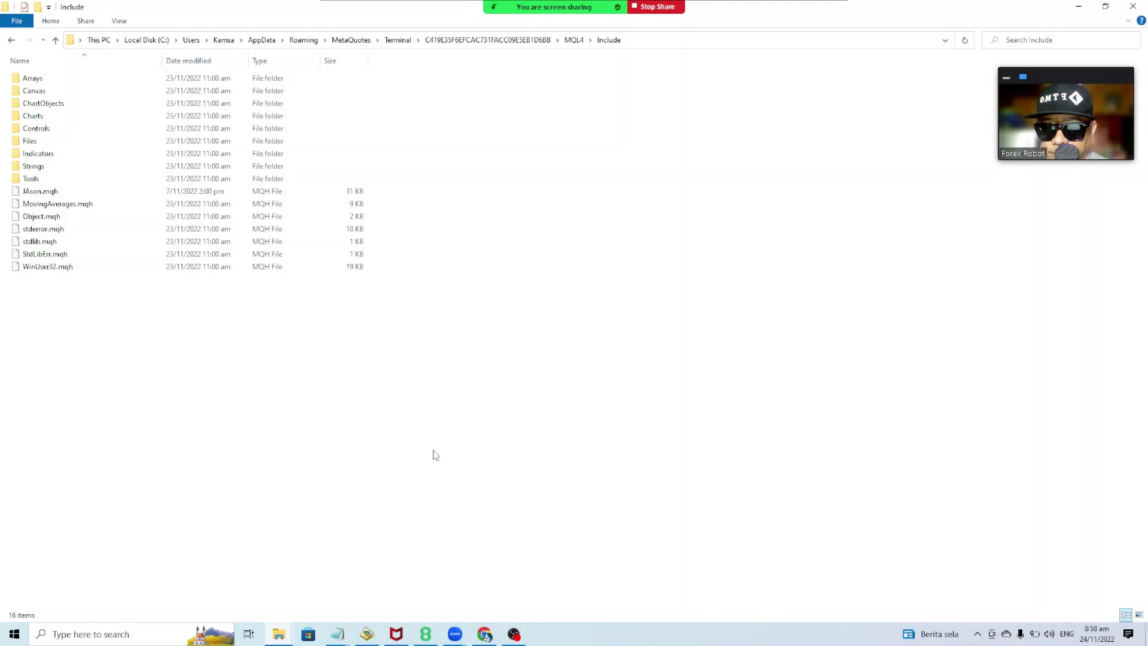
pyautogui.hotkey('alt', 'Tab')
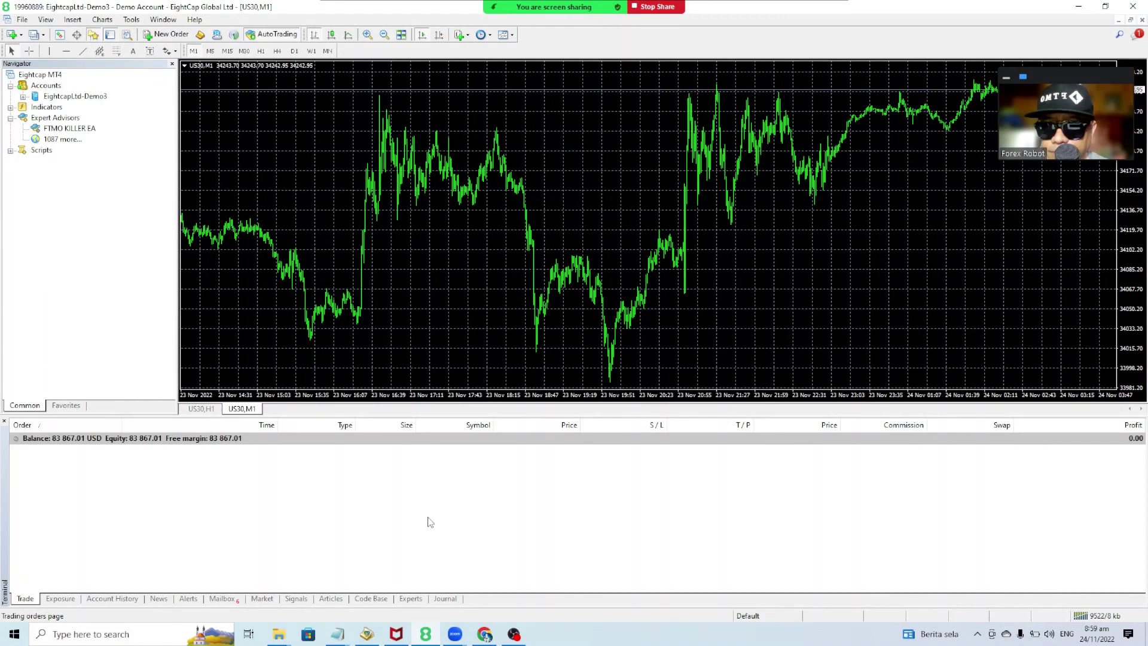
# Open the Strategy Tester with FTMO KILLER EA on US30 M1, every tick, 2022.11.01–2022.11.24
pyautogui.hotkey('ctrl', 'r')
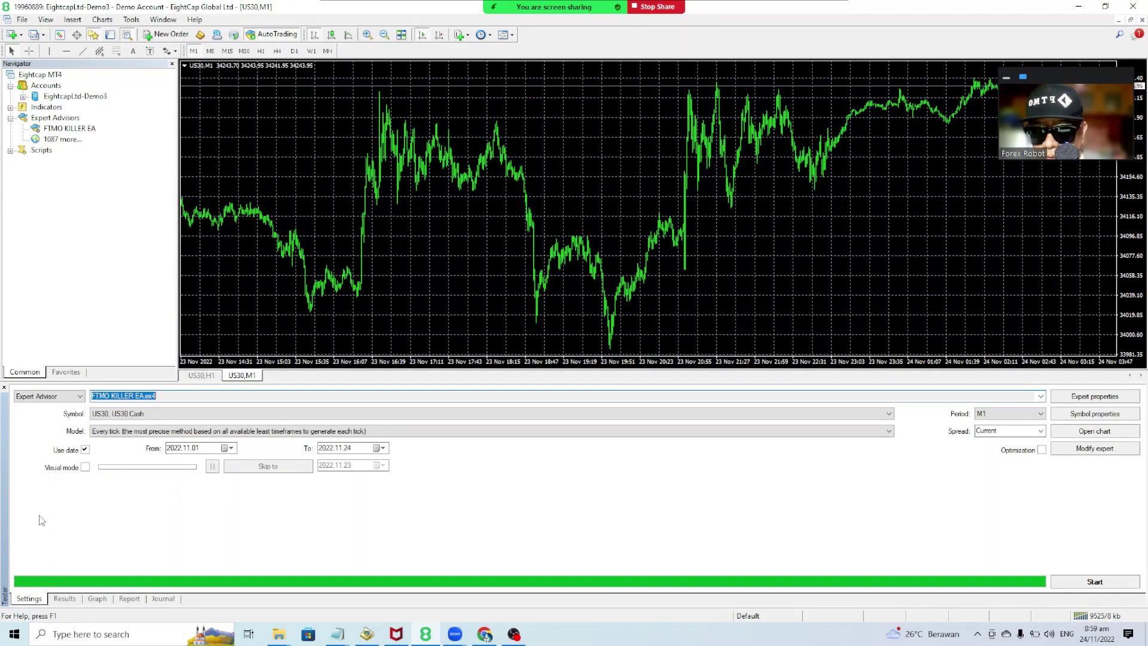
# Open the Symbol dropdown in the tester settings to list available symbols
pyautogui.click(598, 413)
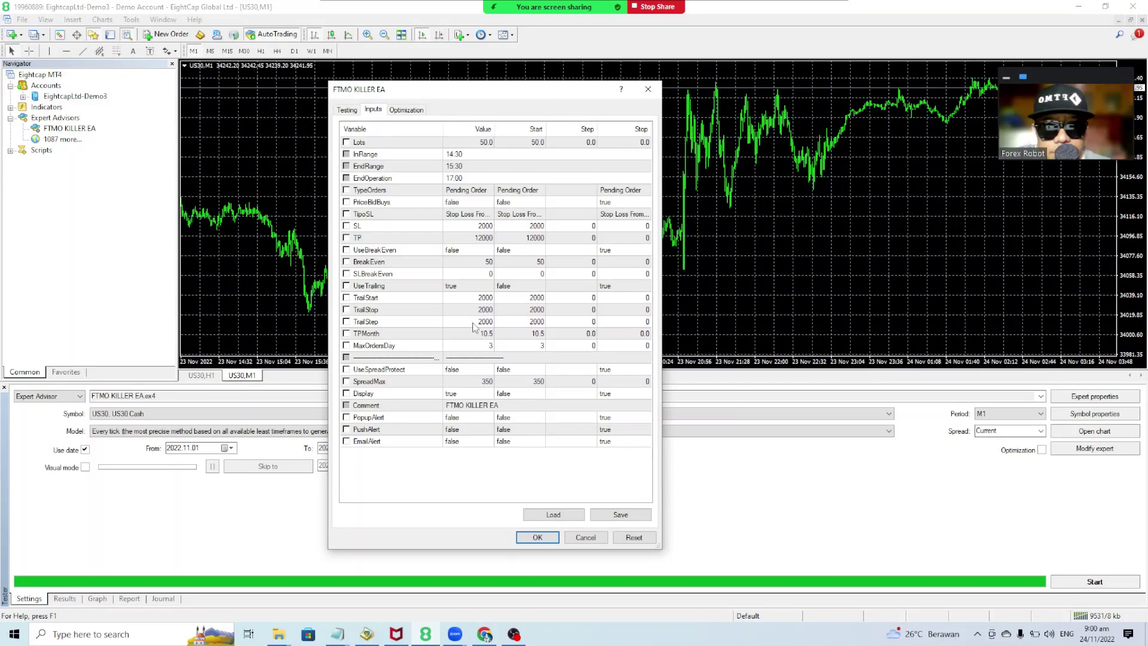
# Change the EA's Lots input from 50.0 to 5.0 and start the backtest
pyautogui.click(453, 481)
pyautogui.write('5')
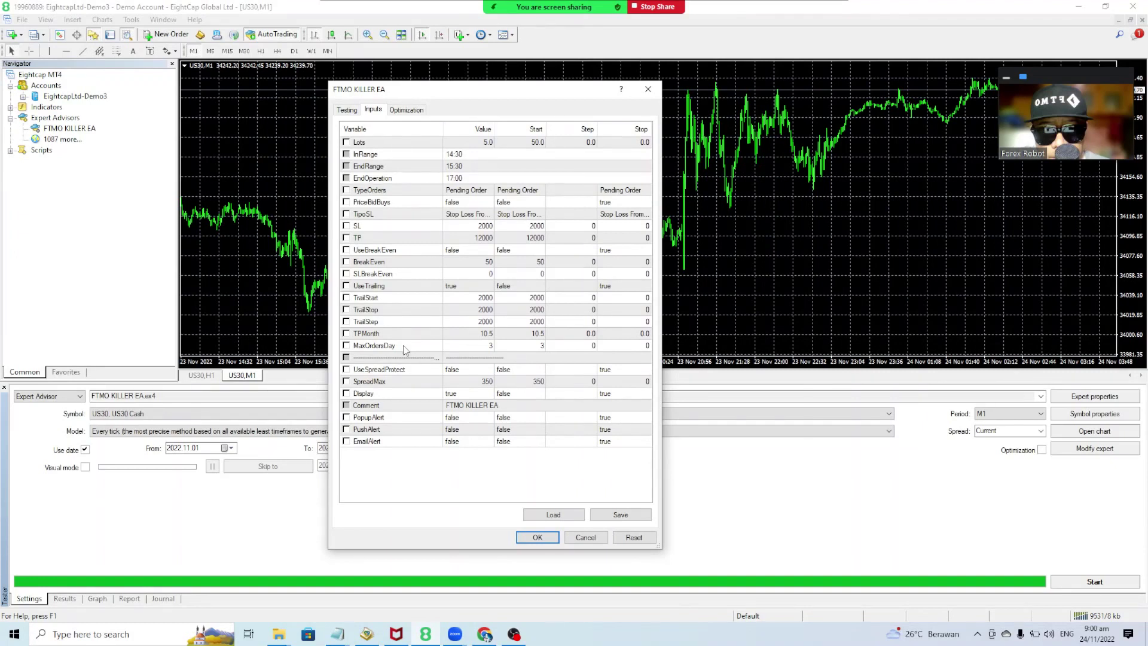
pyautogui.click(556, 536)
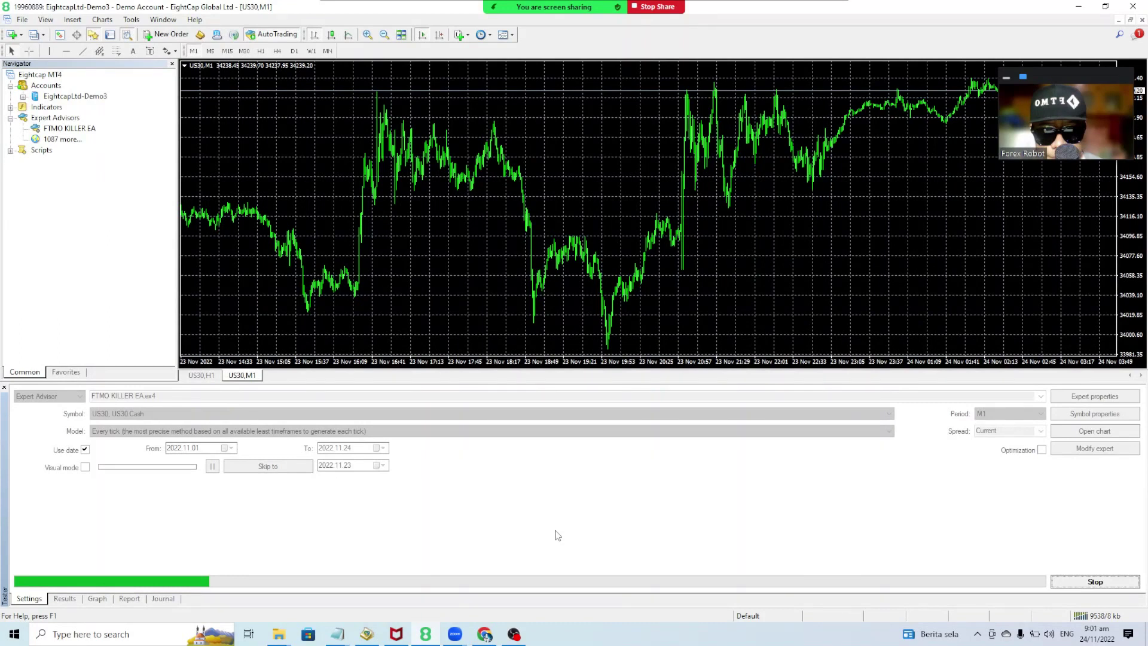
# Show the tester Journal with the EA's US30 stop orders and stop-loss hits
pyautogui.click(163, 597)
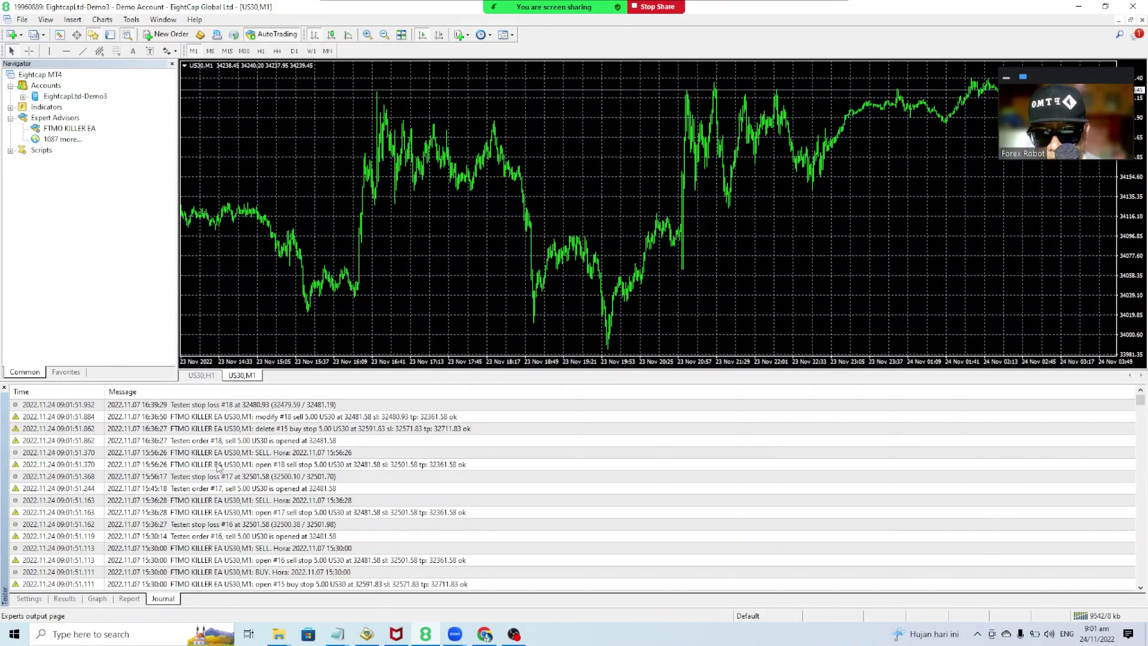
# Watch the test progress, then view the report: 8509.00 net profit over 21 trades
pyautogui.click(28, 599)
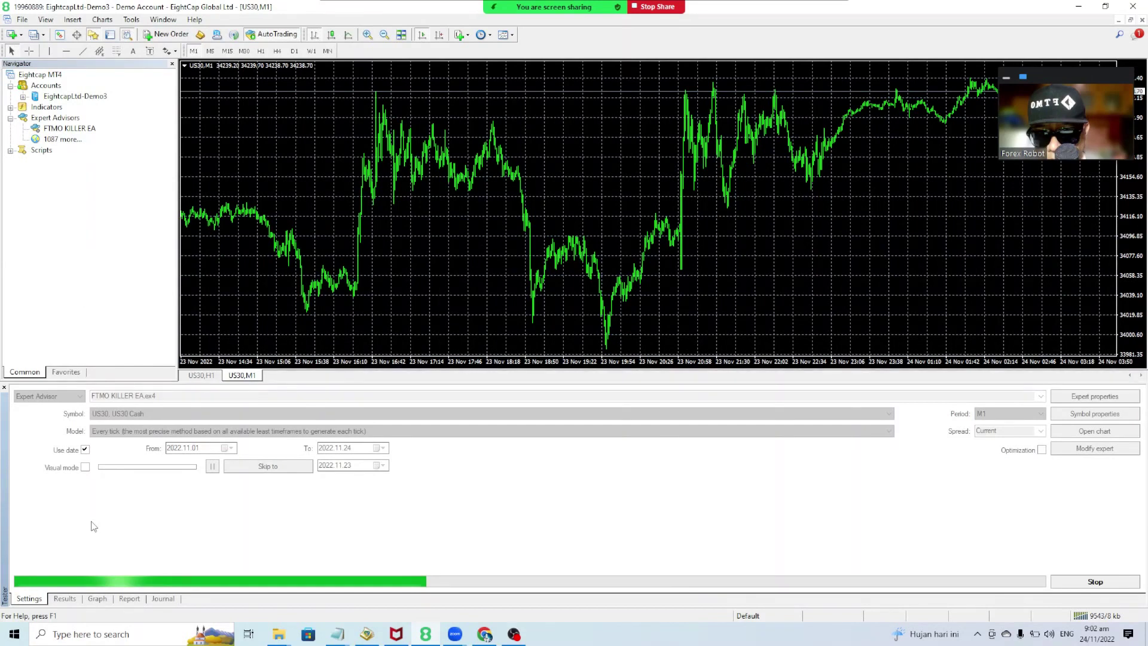
pyautogui.click(119, 595)
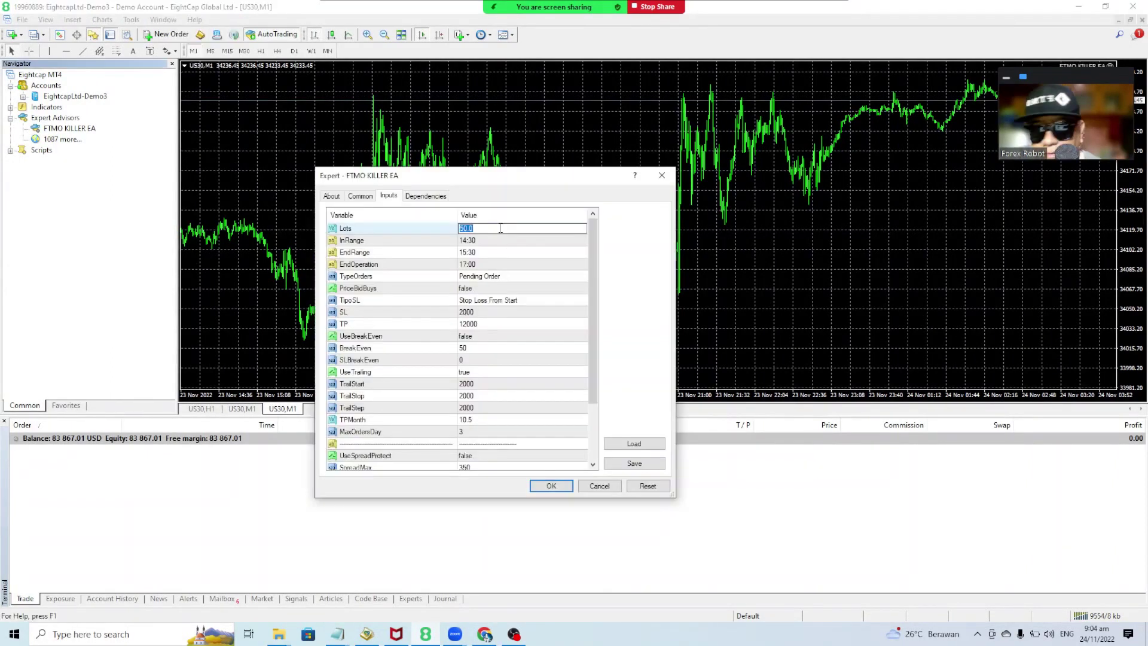
# Enter 5 as the Lots input for FTMO KILLER EA on the US30 M1 chart
pyautogui.write('5')
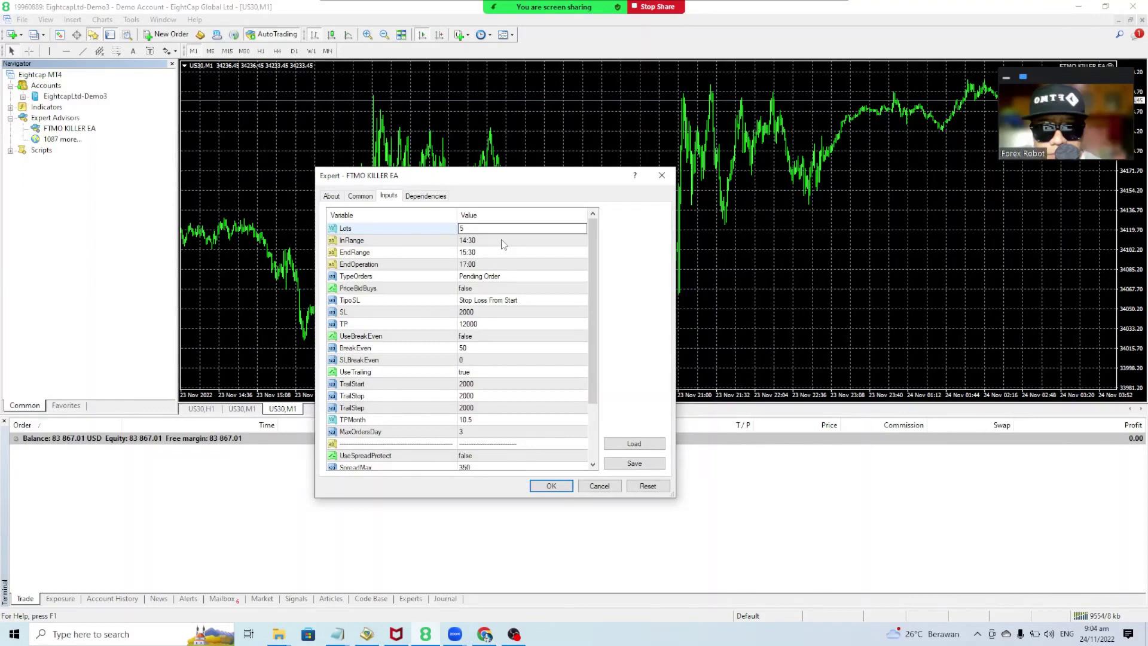
# Confirm the Expert properties to attach FTMO KILLER EA to the live US30 M1 chart
pyautogui.press('Return')
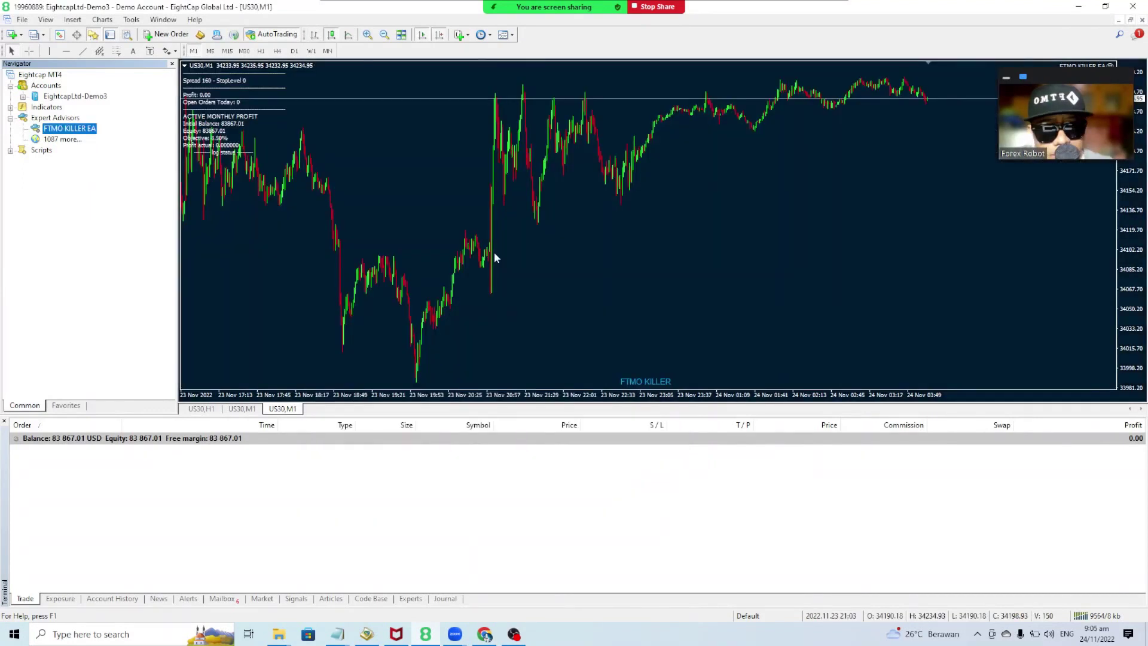